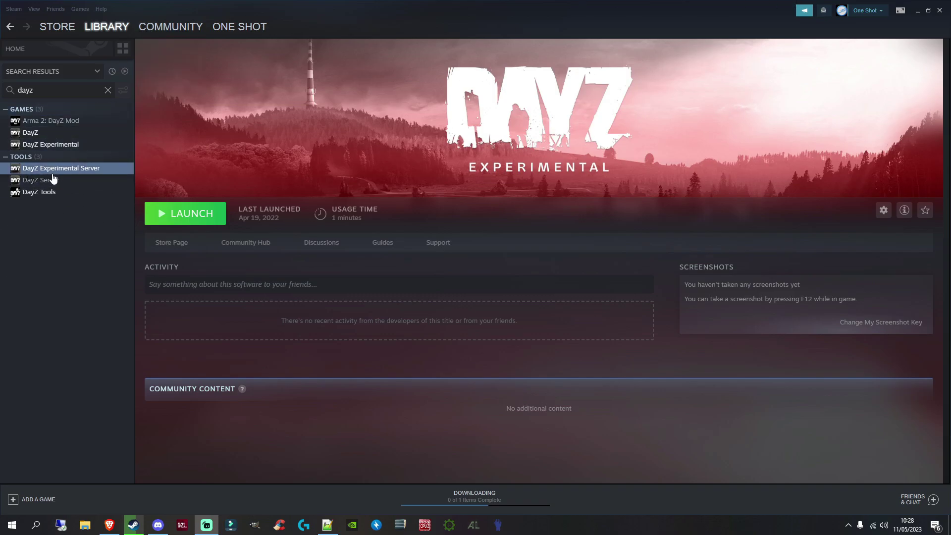
# Check that the library's content filter includes games and tools, and search the library for "dayz"
pyautogui.click(107, 90)
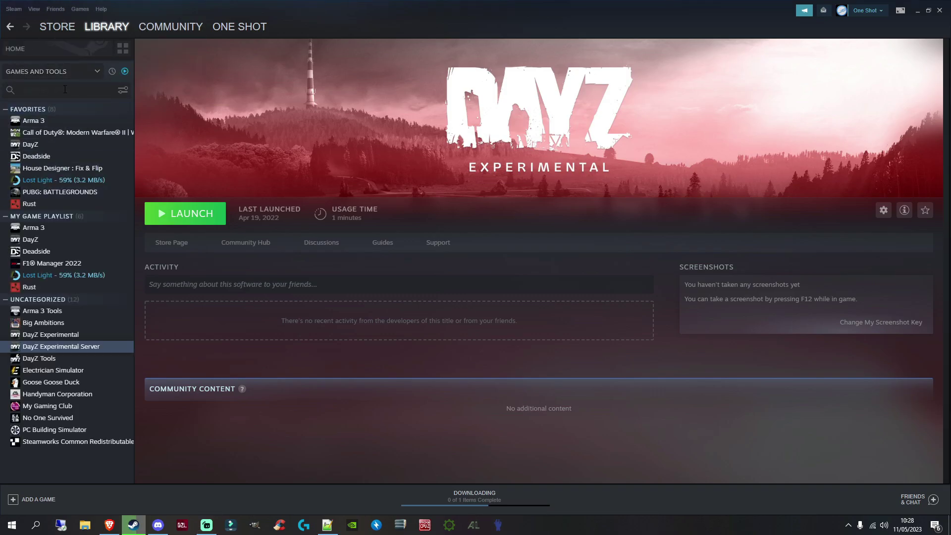
pyautogui.moveTo(76, 28)
pyautogui.click(93, 69)
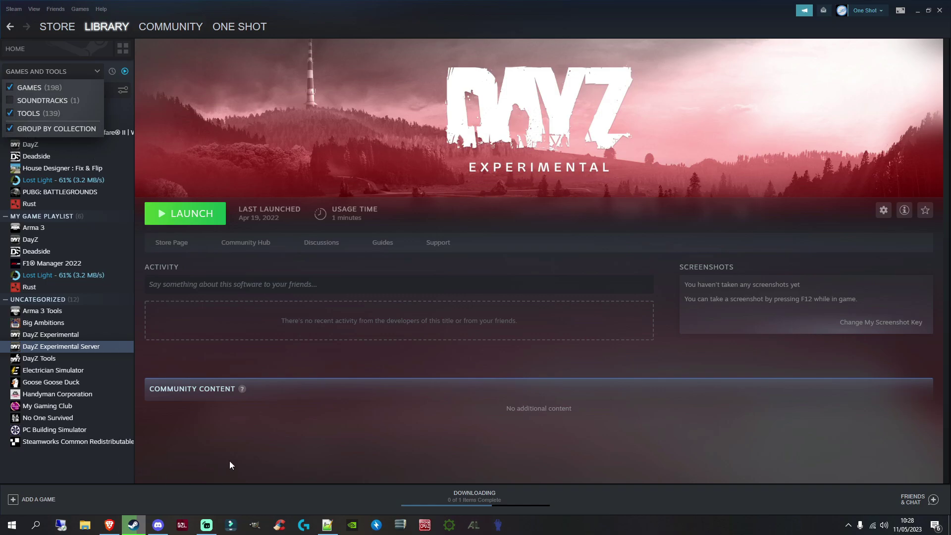
pyautogui.click(50, 88)
pyautogui.write('d')
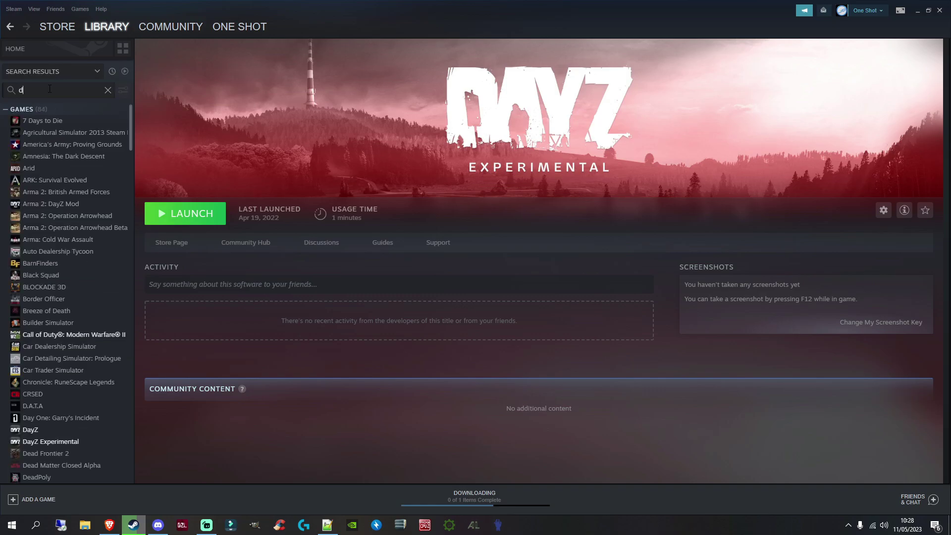
pyautogui.write('ayz')
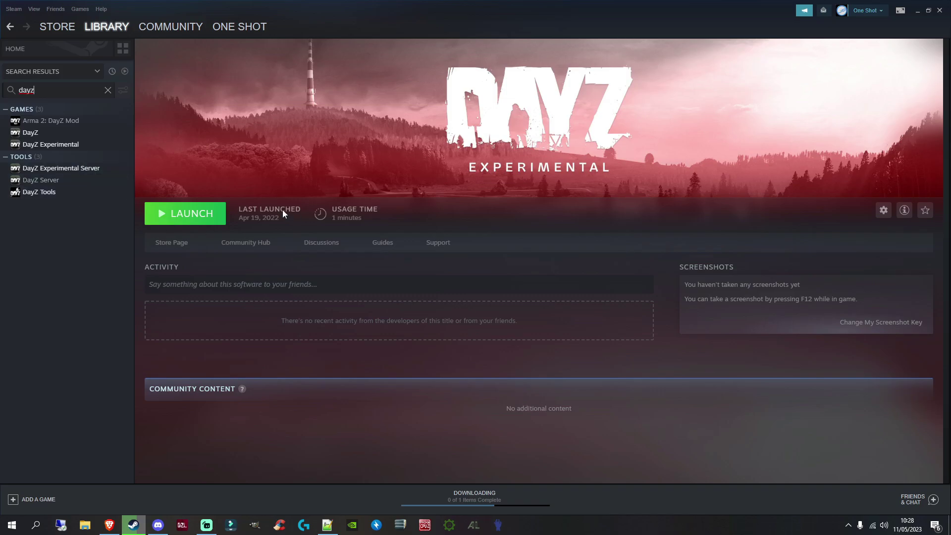
# Open the properties of DayZ Experimental Server and browse its local files
pyautogui.rightClick(70, 172)
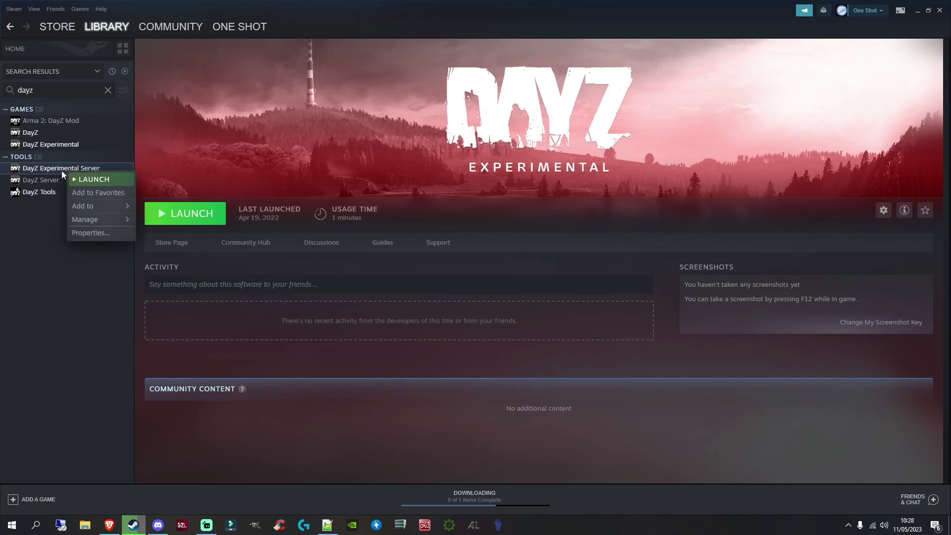
pyautogui.click(88, 232)
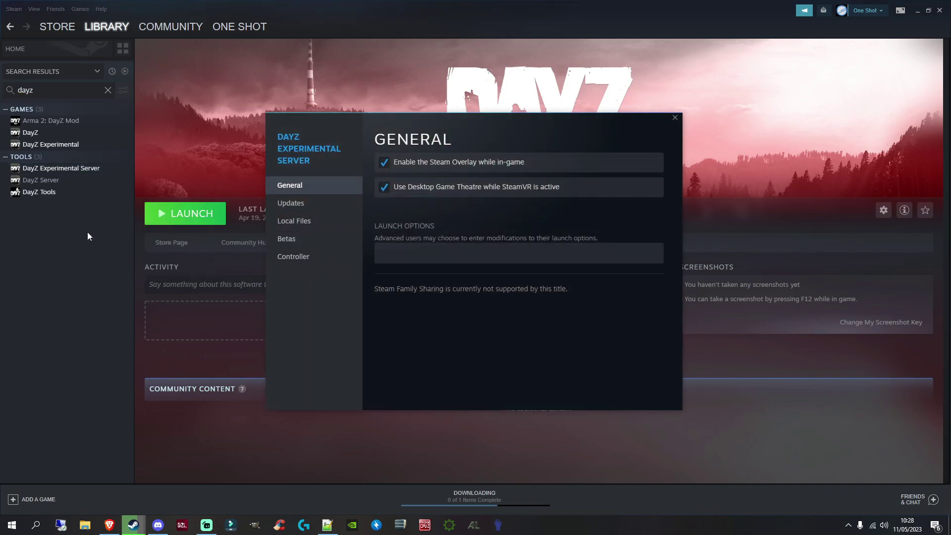
pyautogui.click(309, 226)
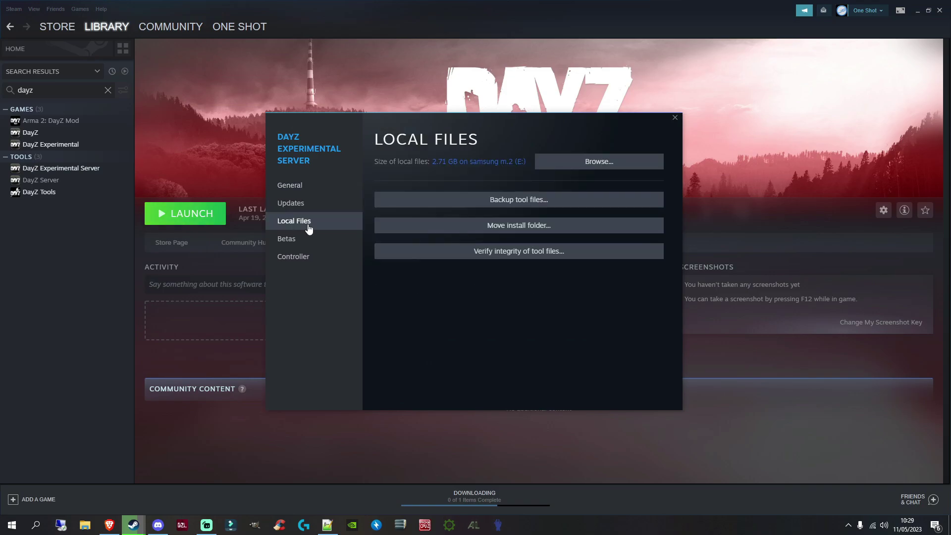
pyautogui.click(620, 168)
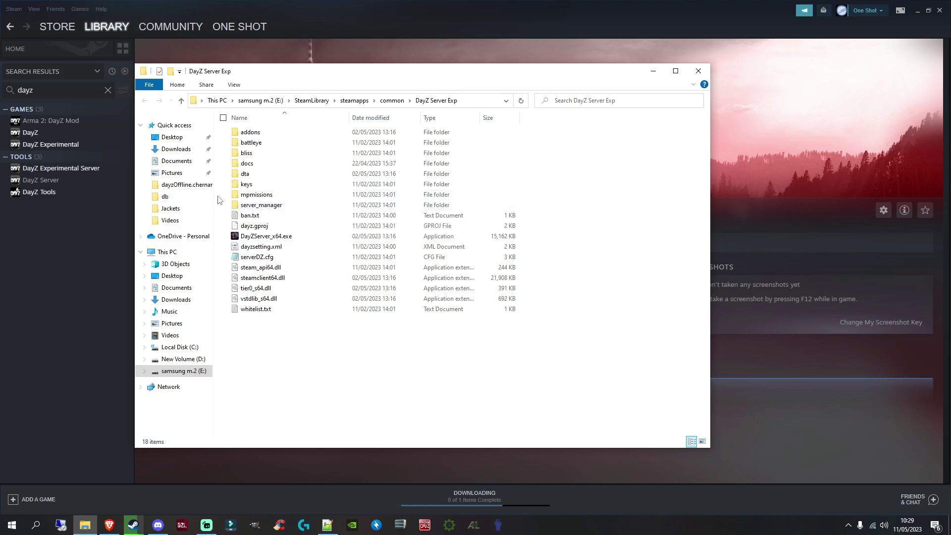
# Open the db folder inside mpmissions, under dayzOffline.chernarusplus
pyautogui.doubleClick(267, 198)
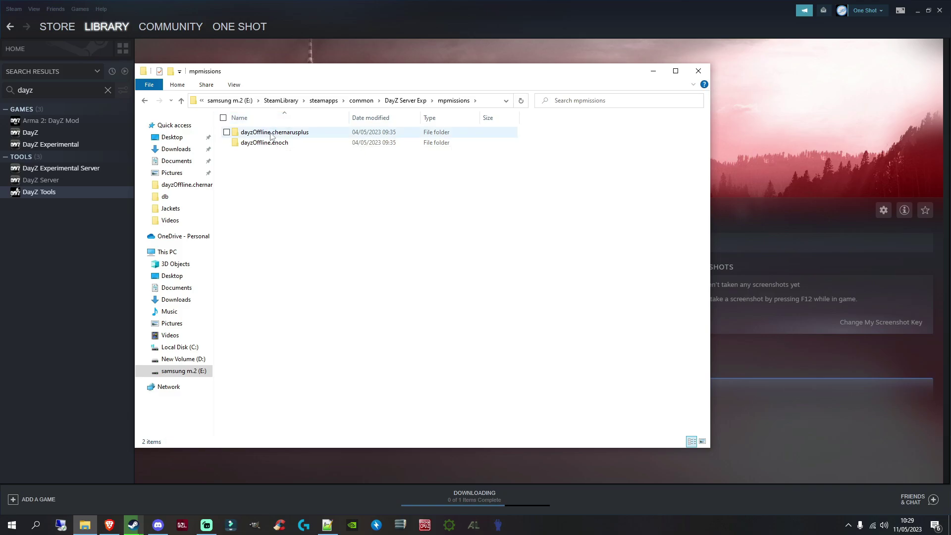
pyautogui.doubleClick(287, 135)
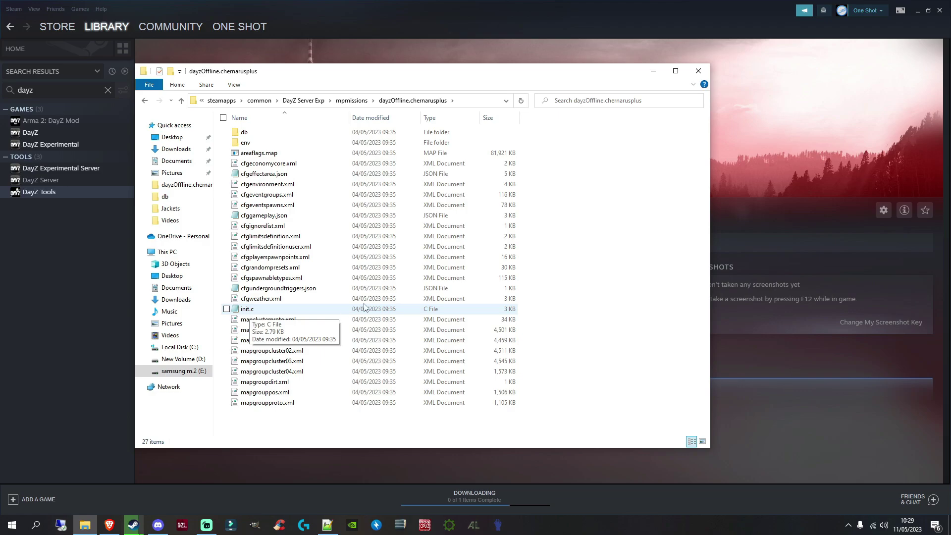
pyautogui.doubleClick(250, 134)
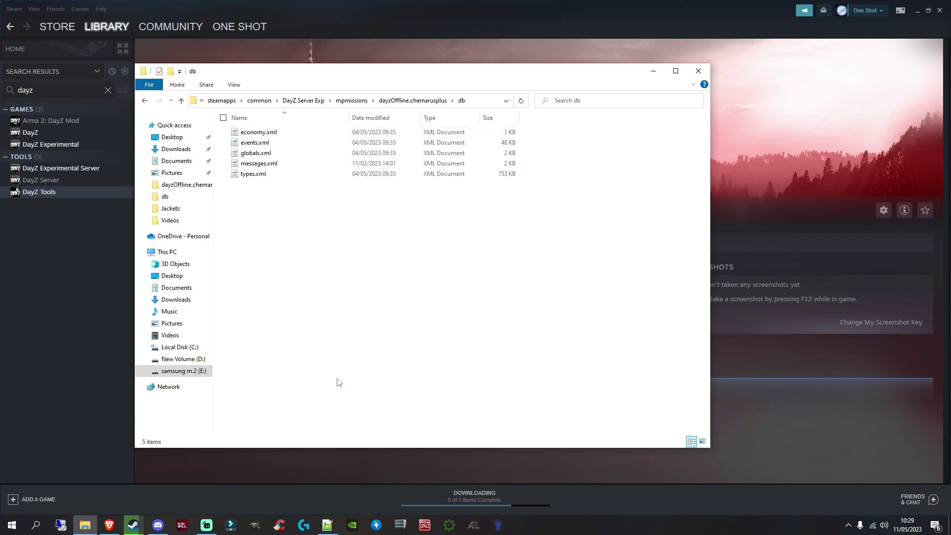
# Open types.xml for editing in Notepad and reposition its window over the file browser
pyautogui.rightClick(248, 178)
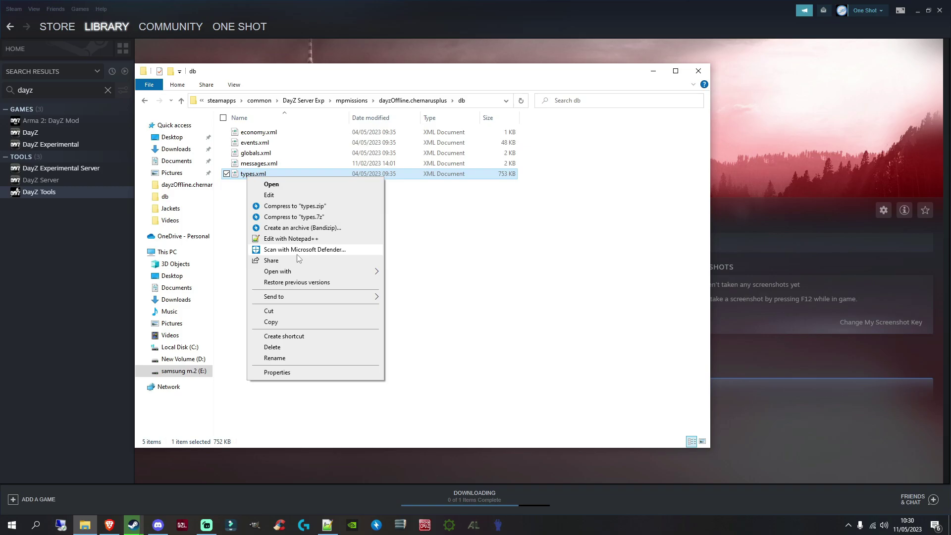
pyautogui.click(269, 194)
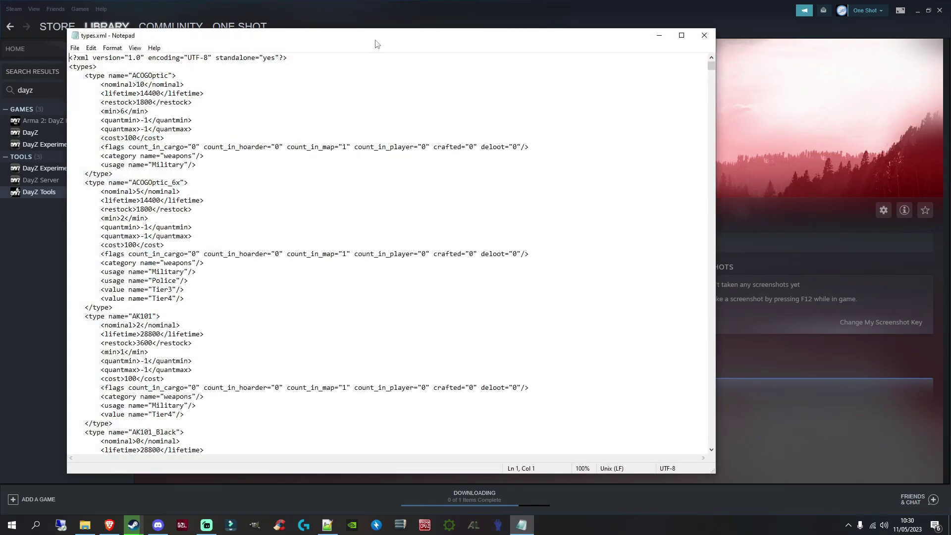
pyautogui.moveTo(375, 43); pyautogui.dragTo(419, 58)
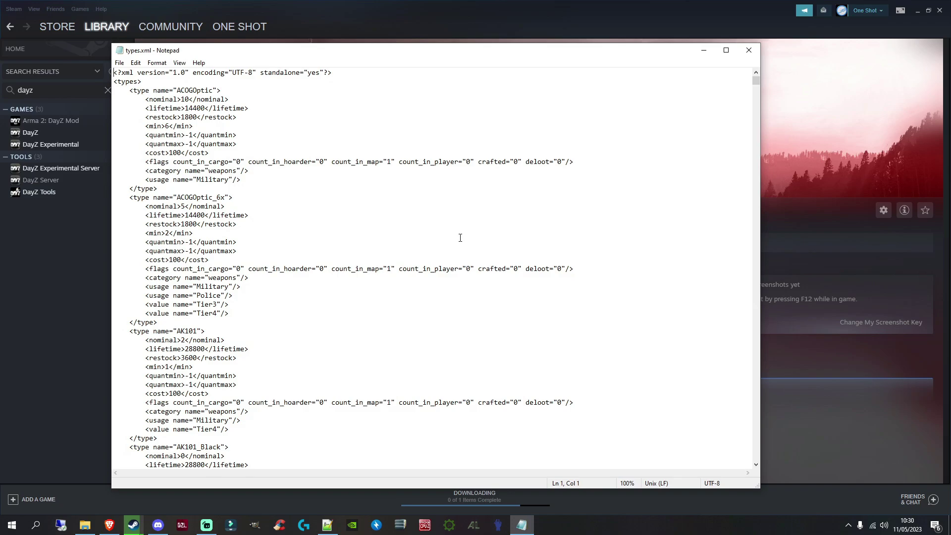
pyautogui.moveTo(414, 53); pyautogui.dragTo(459, 15)
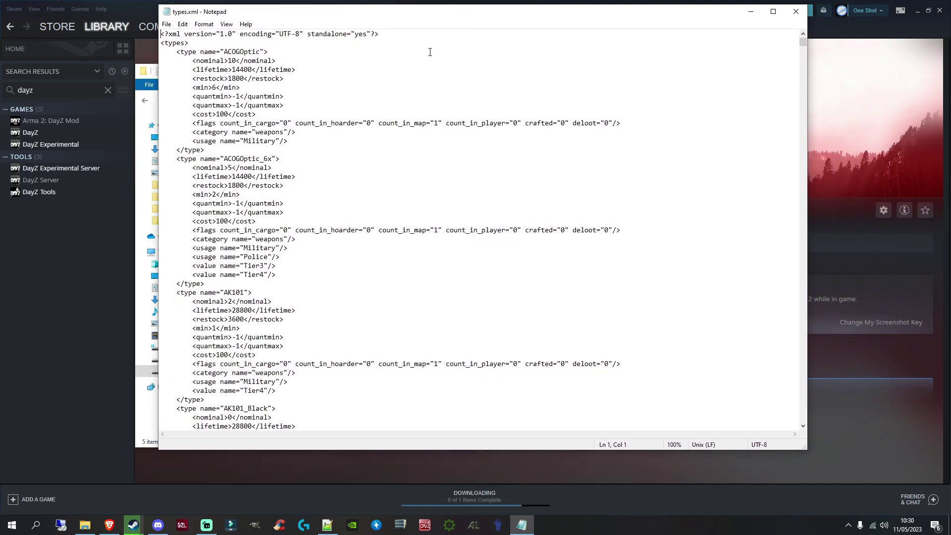
# Switch to the Brave browser, search Google for "dayz forums" and open the official DayZ Forums site
pyautogui.click(110, 524)
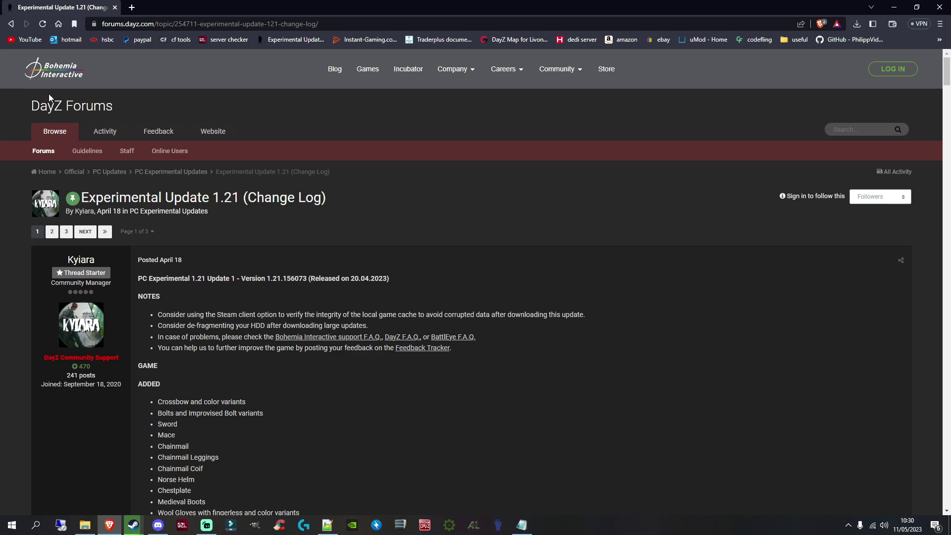
pyautogui.click(57, 24)
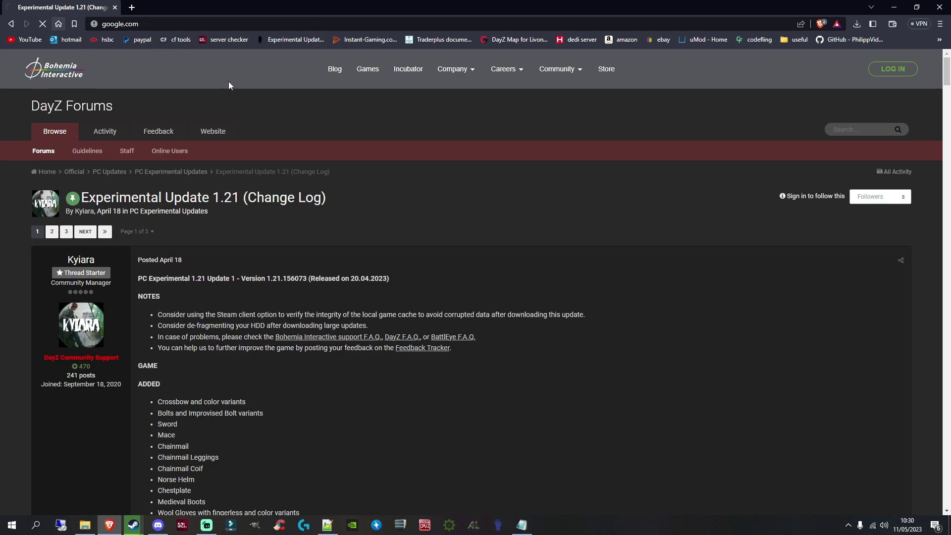
pyautogui.click(426, 244)
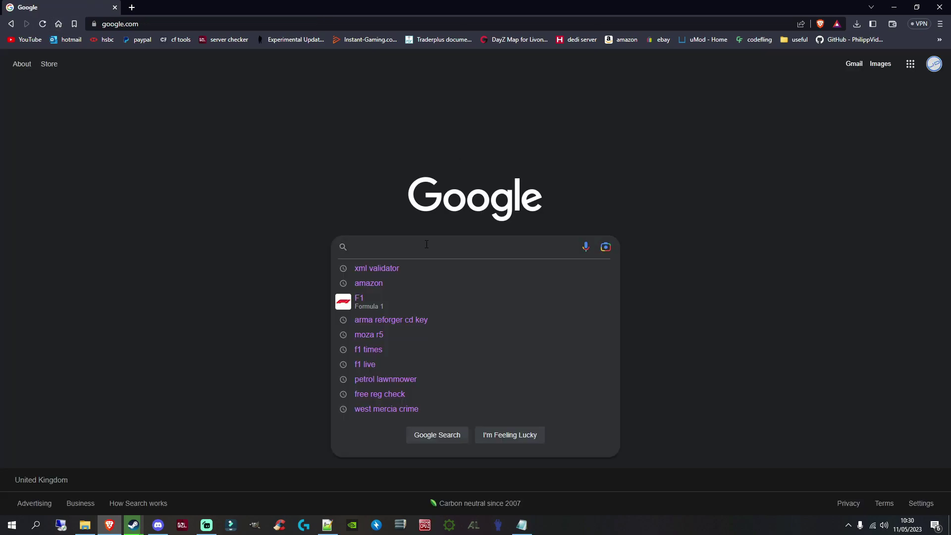
pyautogui.write('dayz forums')
pyautogui.press('Return')
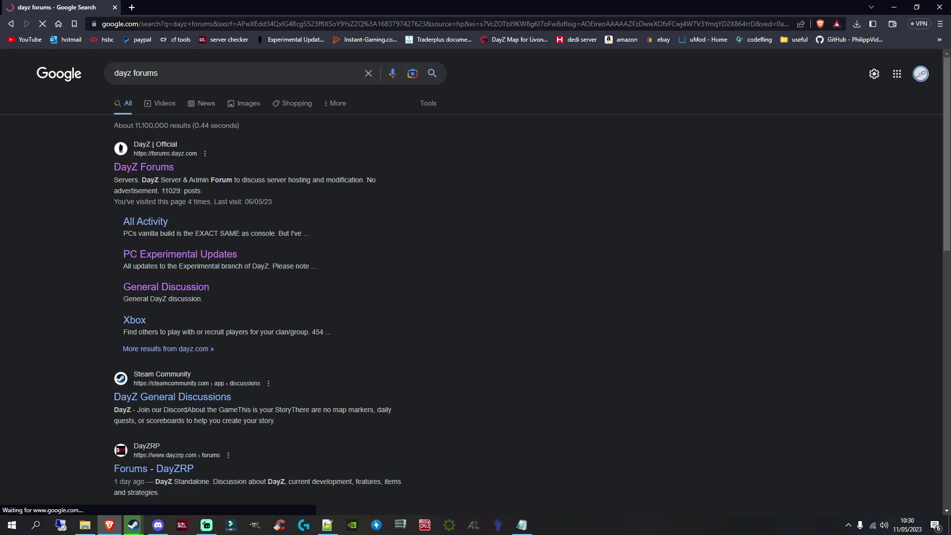
pyautogui.click(151, 169)
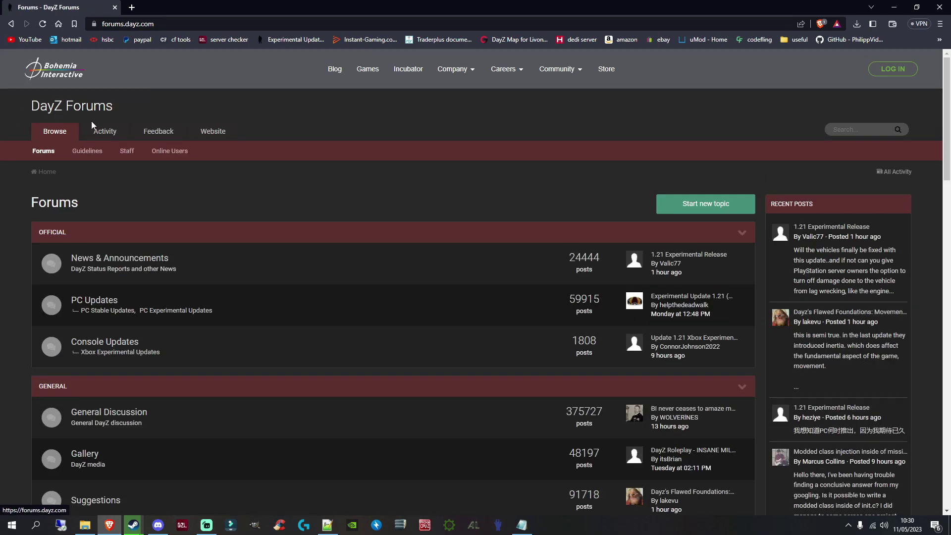
# Open the Stable Update 1.20 topic in the PC Stable Updates section of PC Updates
pyautogui.scroll(-1, 117, 149)
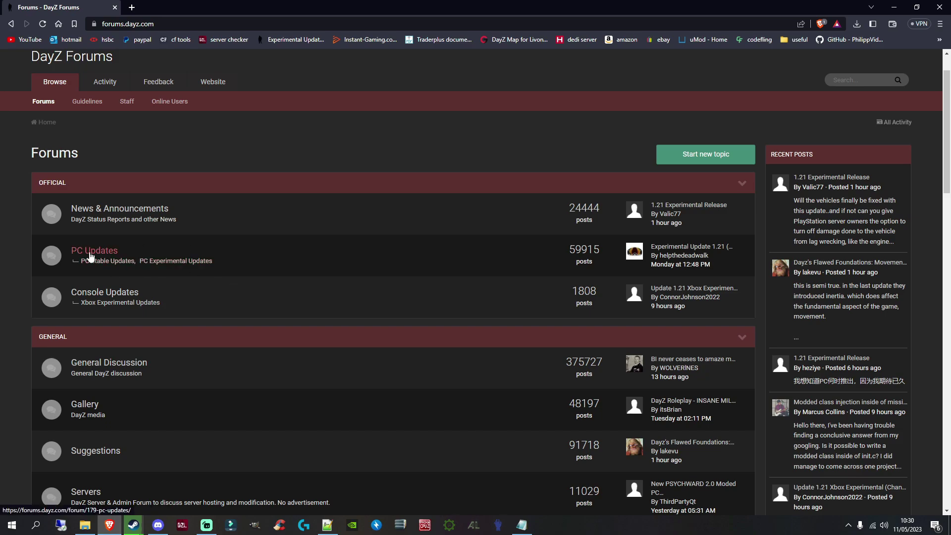
pyautogui.click(91, 255)
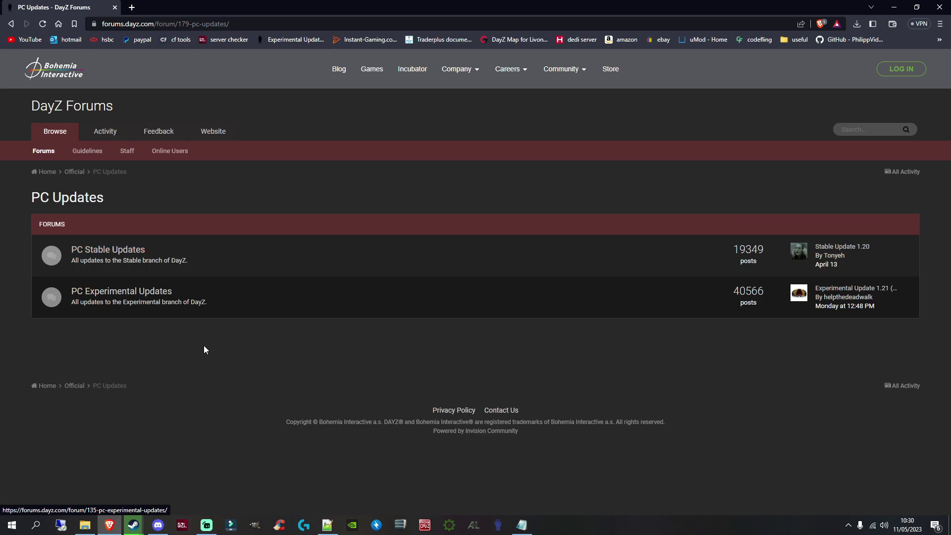
pyautogui.click(108, 253)
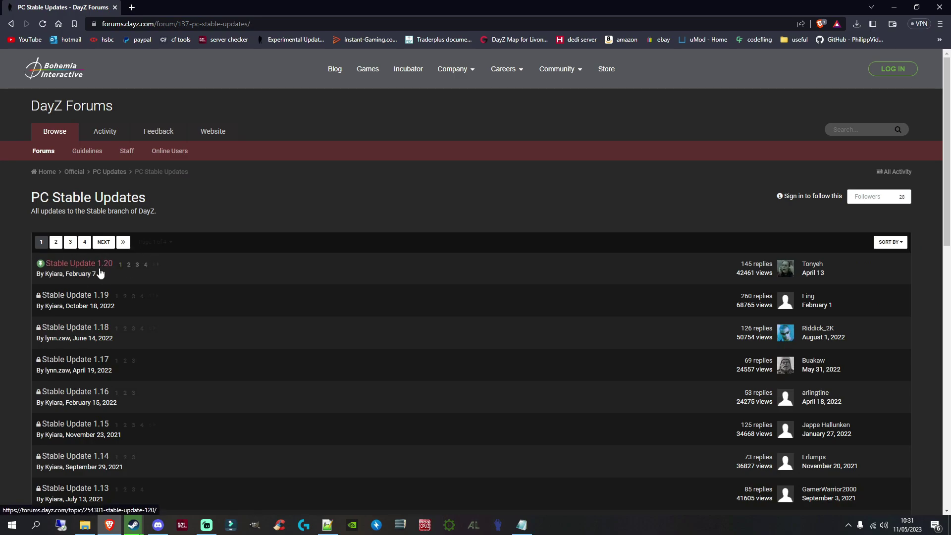
pyautogui.click(80, 266)
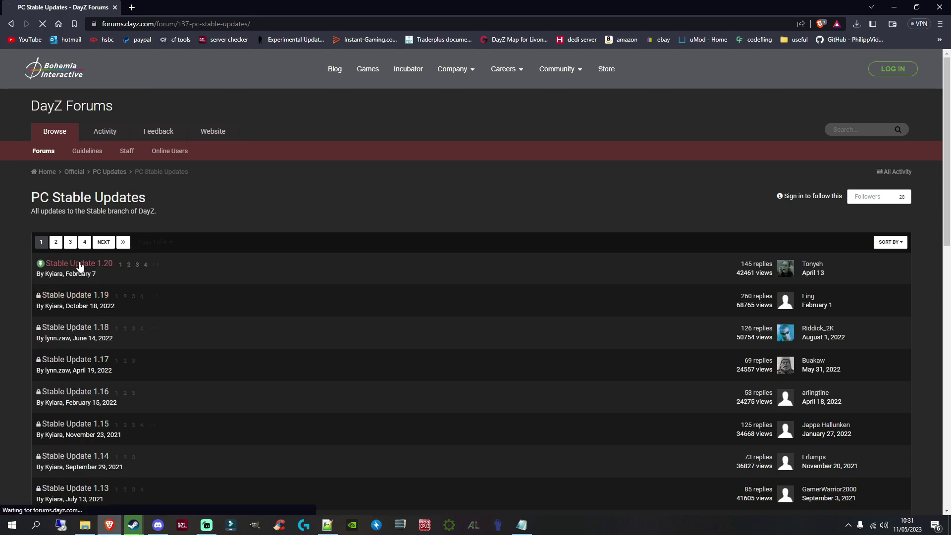
# Look through the Stable Update 1.20 change log and return to the PC Updates forum overview
pyautogui.scroll(-3, 99, 272)
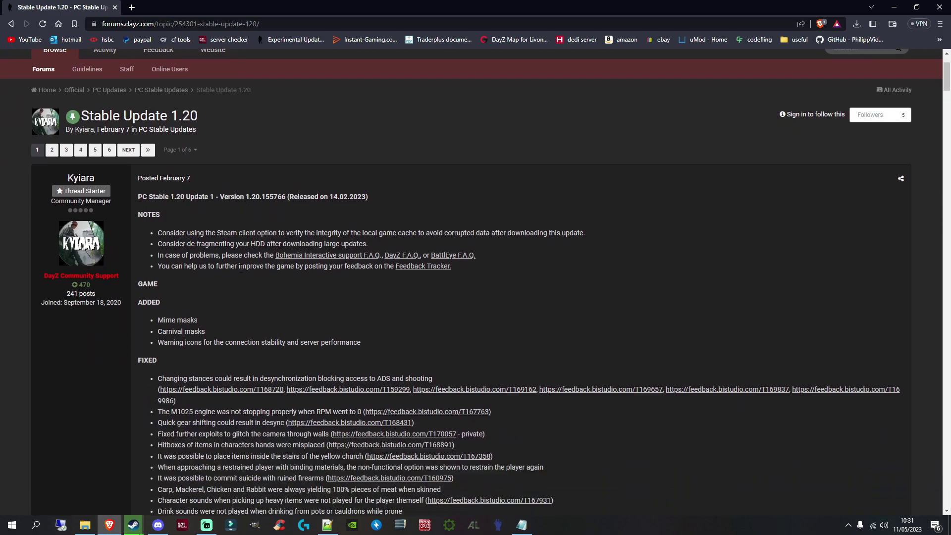
pyautogui.scroll(-1, 90, 270)
pyautogui.scroll(2, 159, 212)
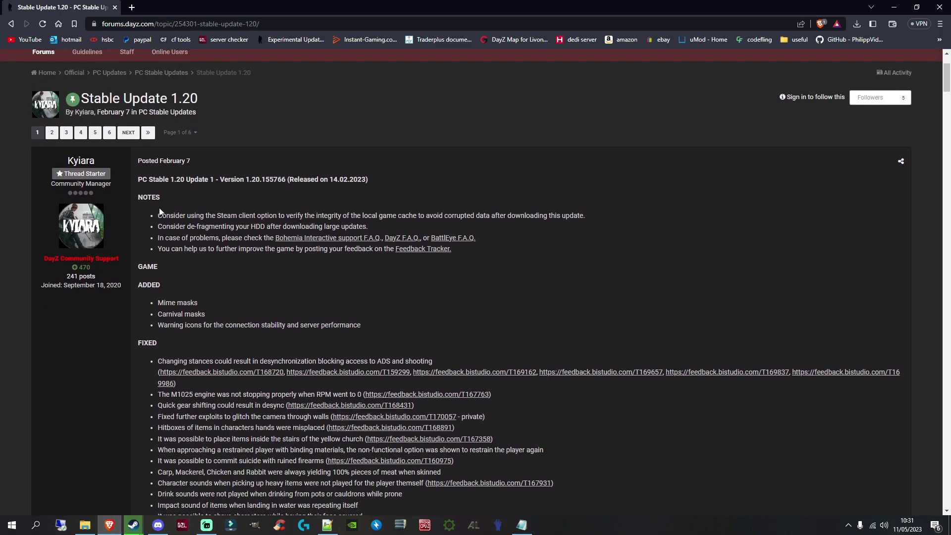
pyautogui.scroll(-8, 184, 308)
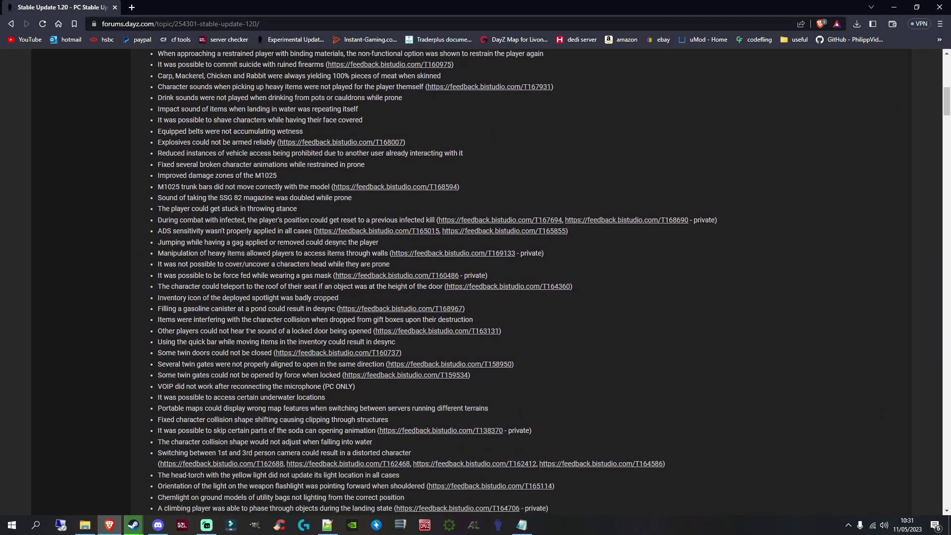
pyautogui.scroll(9, 105, 121)
pyautogui.scroll(2, 105, 120)
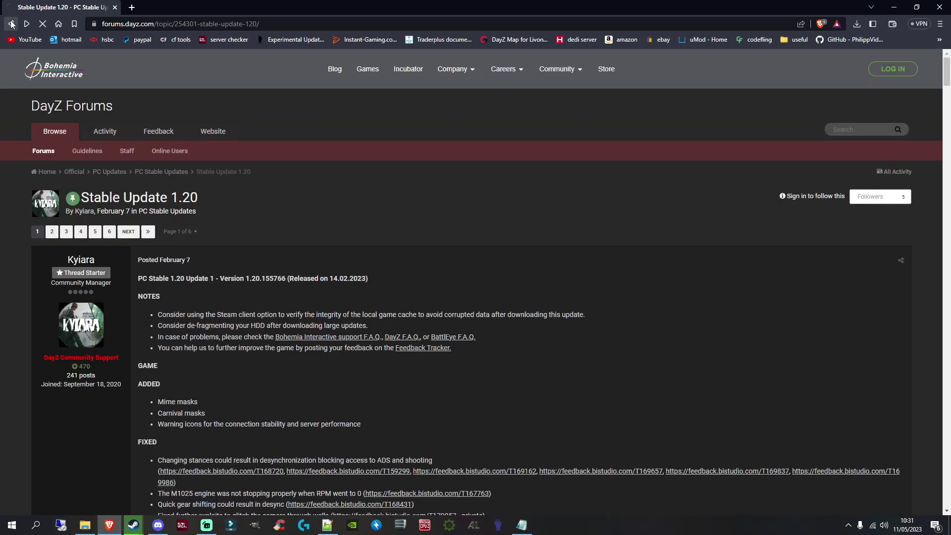
pyautogui.click(11, 23)
pyautogui.click(11, 24)
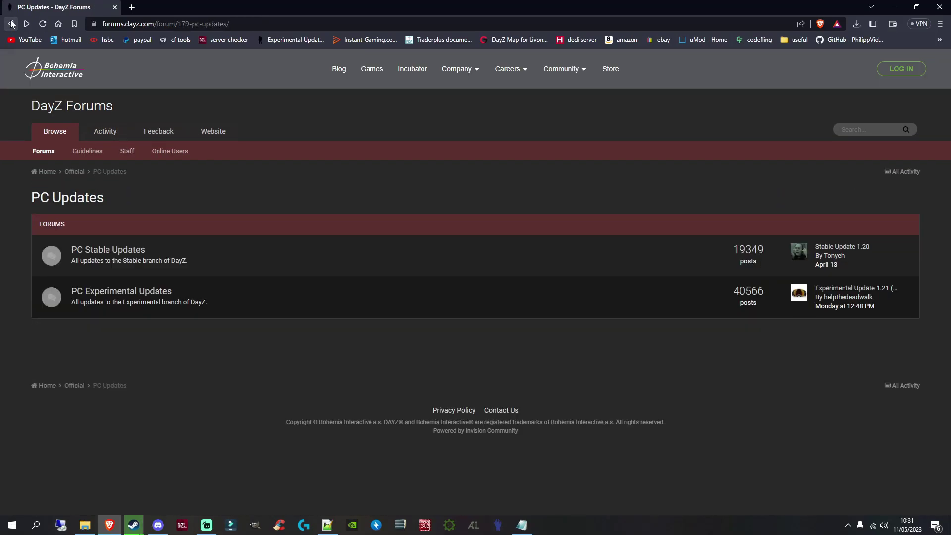